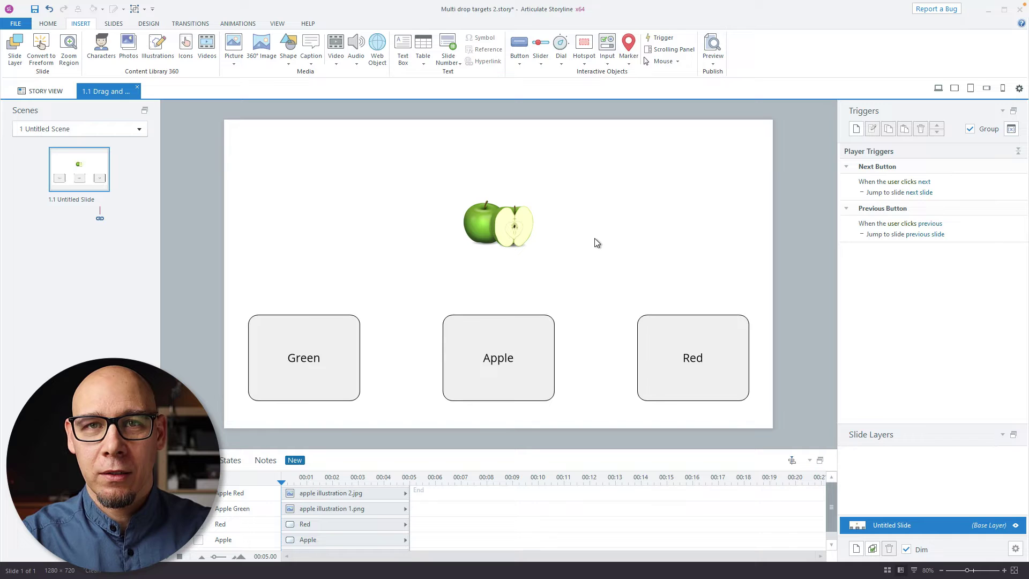
Convert the slide into a Drag and Drop freeform question
{"action": "left_click", "coordinate": [43, 49]}
{"action": "left_click", "coordinate": [533, 271]}
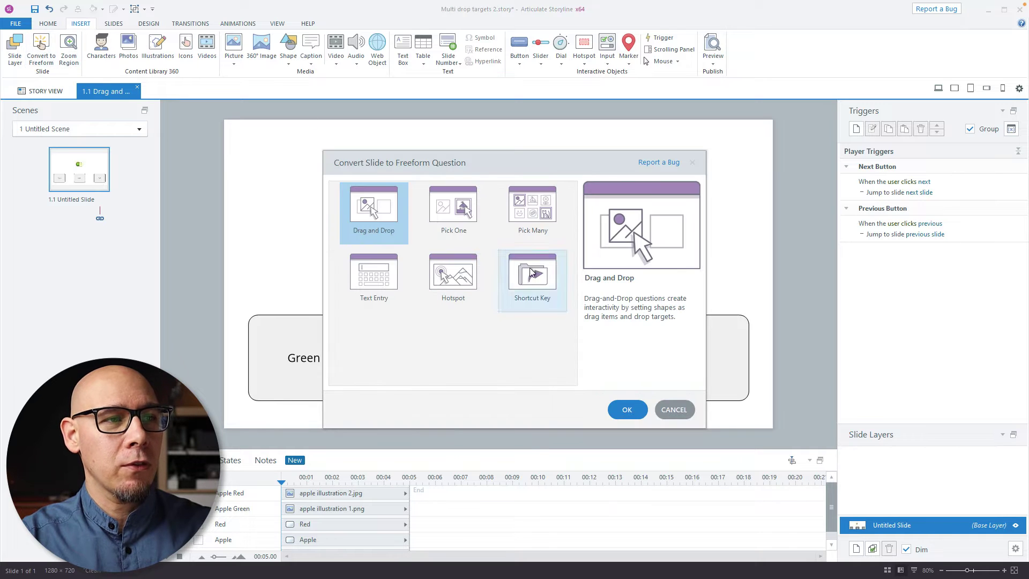
{"action": "left_click", "coordinate": [624, 408]}
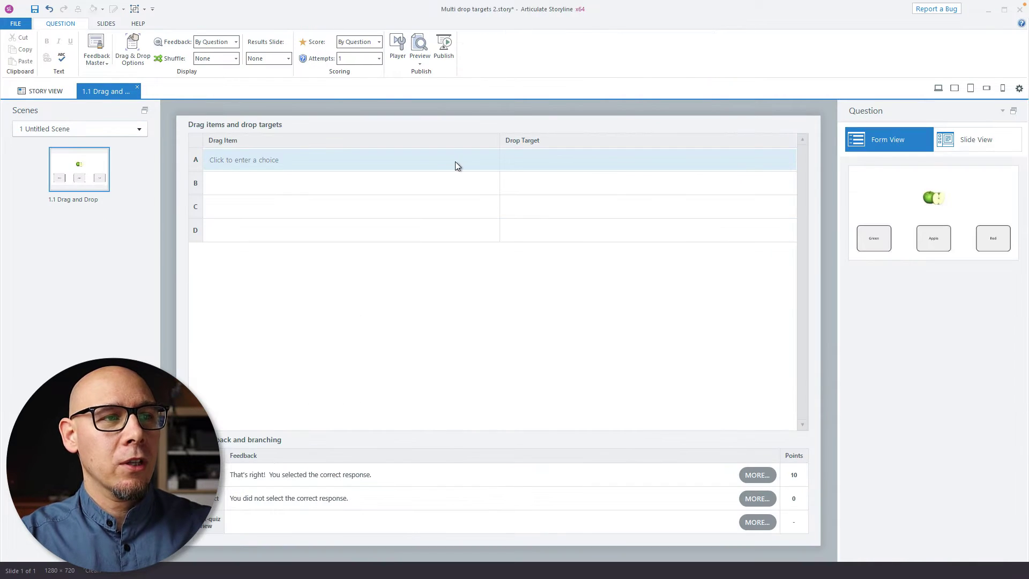
Make Apple Green drag item A, leaving the row A and row B drop targets at none
{"action": "left_click", "coordinate": [406, 161]}
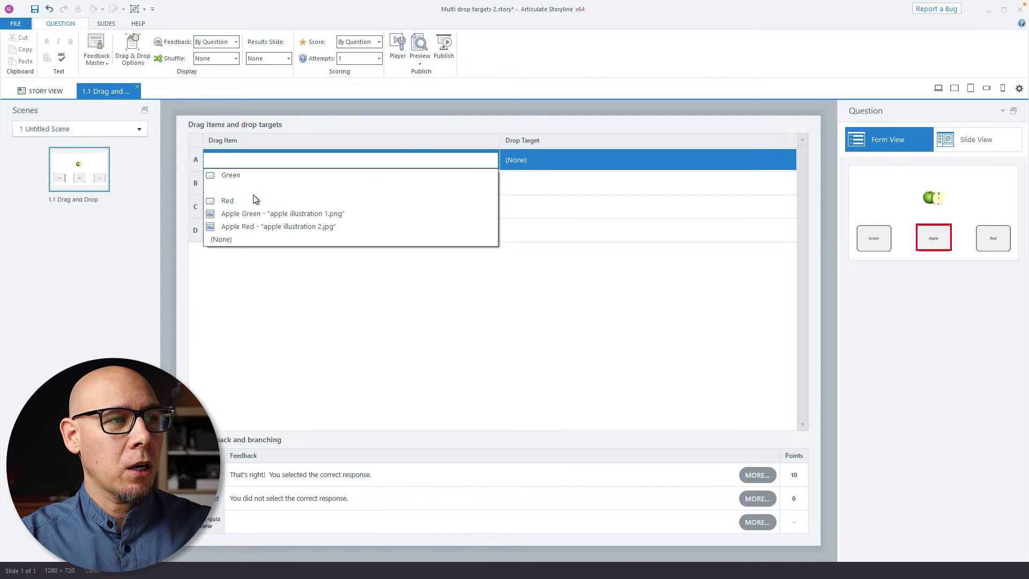
{"action": "left_click", "coordinate": [228, 214]}
{"action": "left_click", "coordinate": [590, 159]}
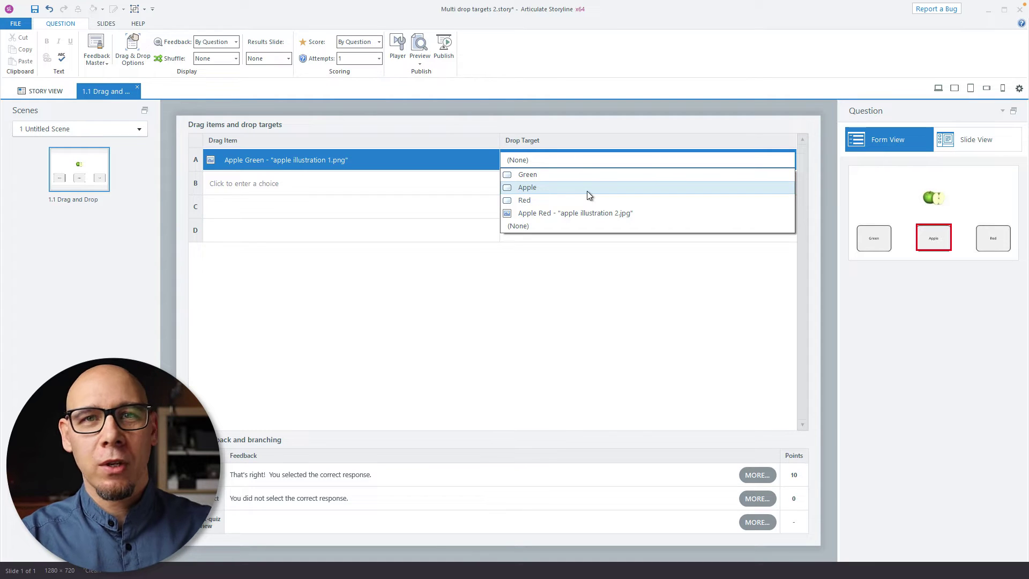
{"action": "left_click", "coordinate": [533, 225]}
{"action": "left_click", "coordinate": [545, 182]}
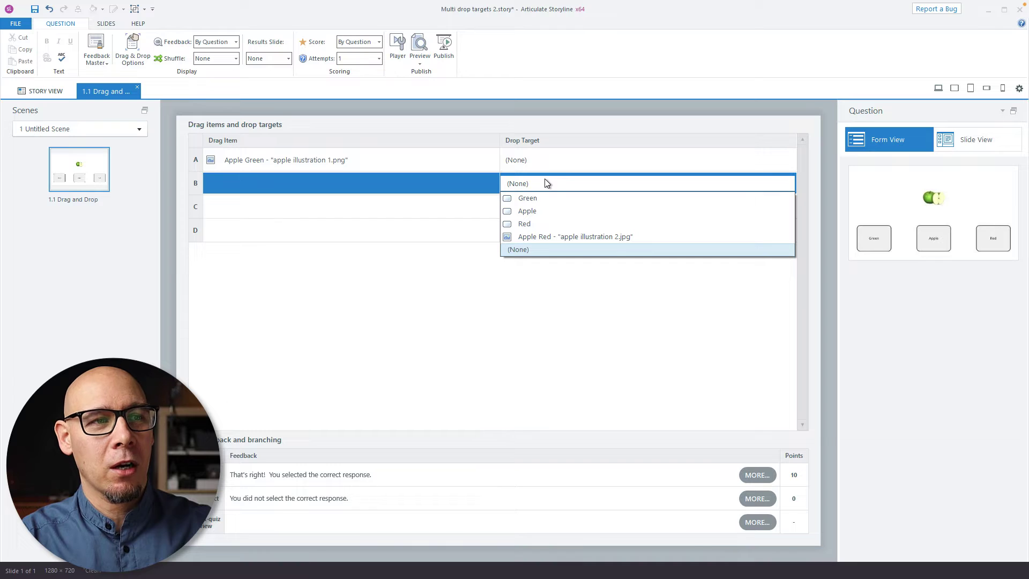
{"action": "left_click", "coordinate": [542, 198]}
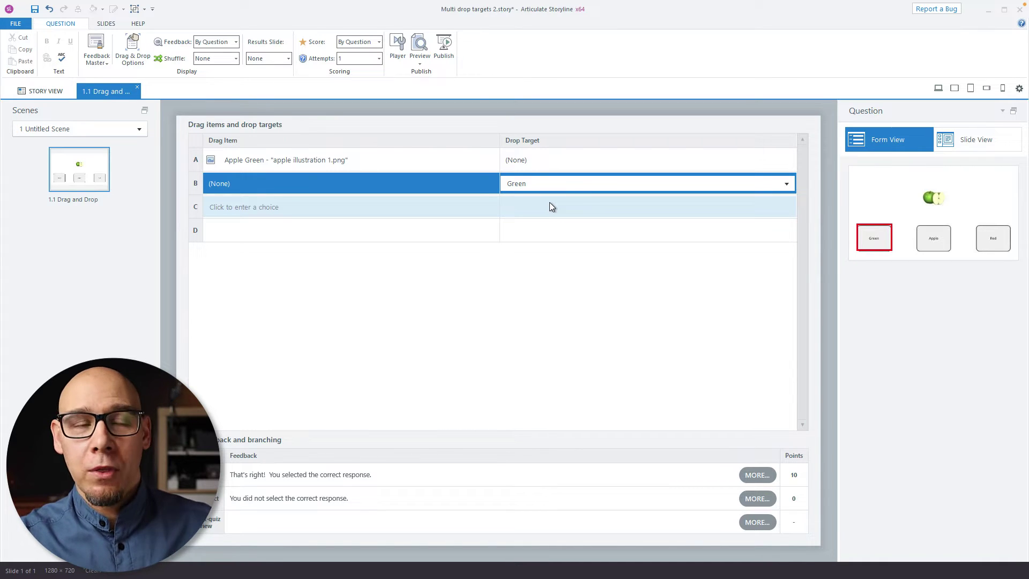
{"action": "left_click", "coordinate": [547, 185]}
{"action": "left_click", "coordinate": [530, 236]}
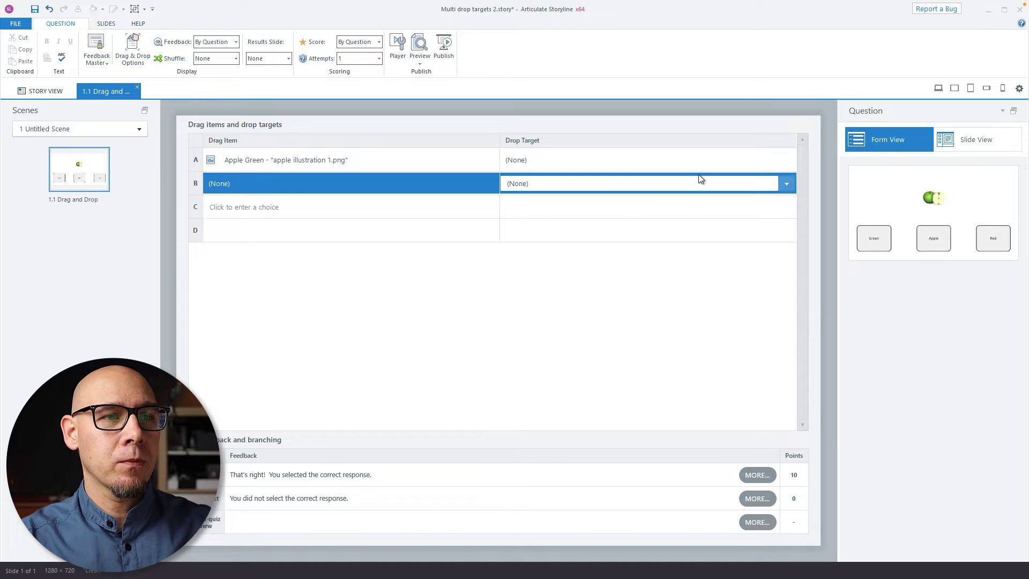
{"action": "left_click", "coordinate": [975, 145]}
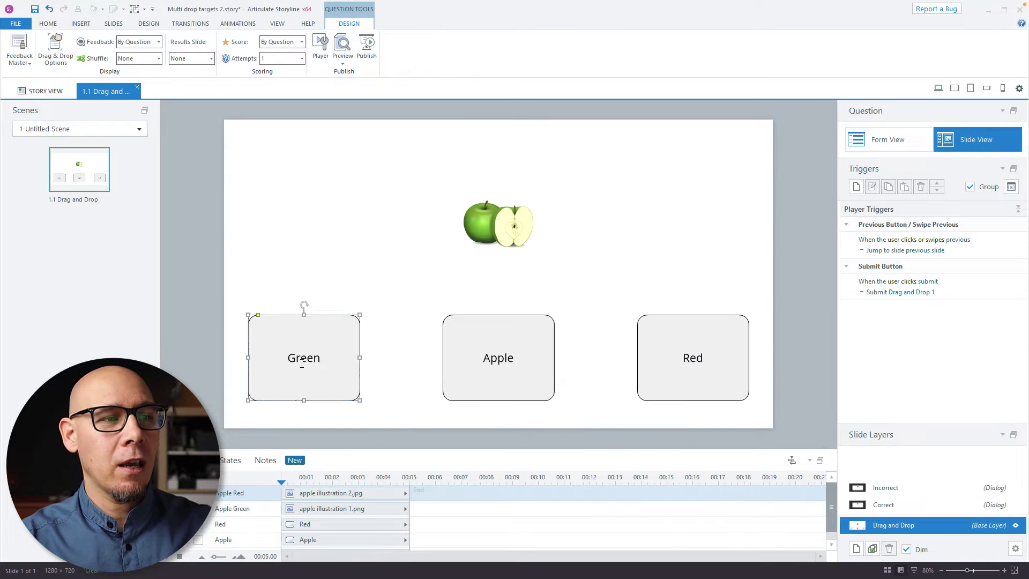
Group the Green and Apple boxes into a single object, Group 1
{"action": "left_click", "coordinate": [301, 362]}
{"action": "left_click", "coordinate": [527, 336], "text": "shift"}
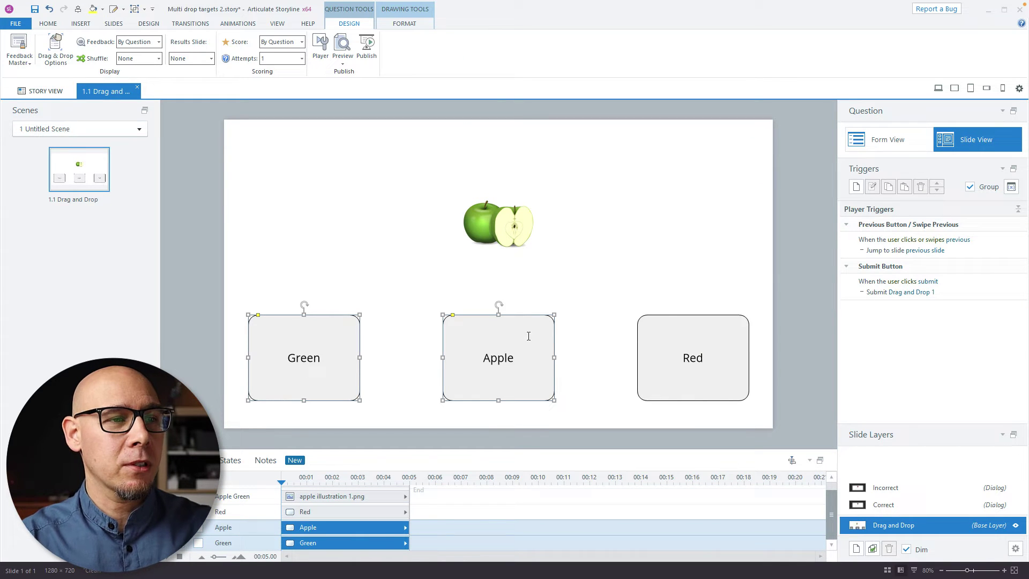
{"action": "right_click", "coordinate": [481, 318]}
{"action": "mouse_move", "coordinate": [539, 391]}
{"action": "left_click", "coordinate": [611, 394]}
{"action": "left_click", "coordinate": [622, 229]}
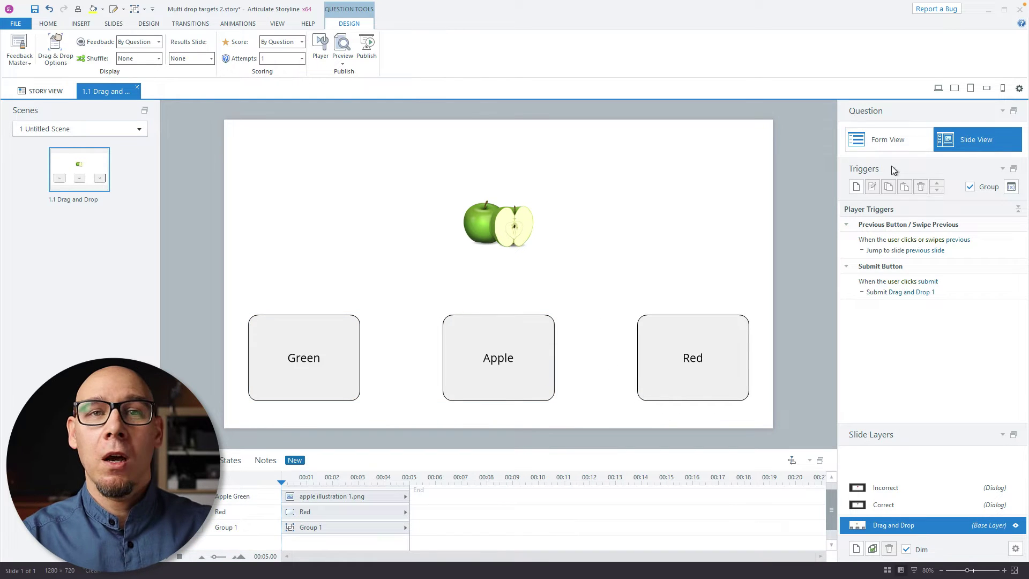
Return to Form View with row A's drop target choices showing
{"action": "left_click", "coordinate": [886, 143]}
{"action": "left_click", "coordinate": [567, 161]}
{"action": "left_click", "coordinate": [567, 160]}
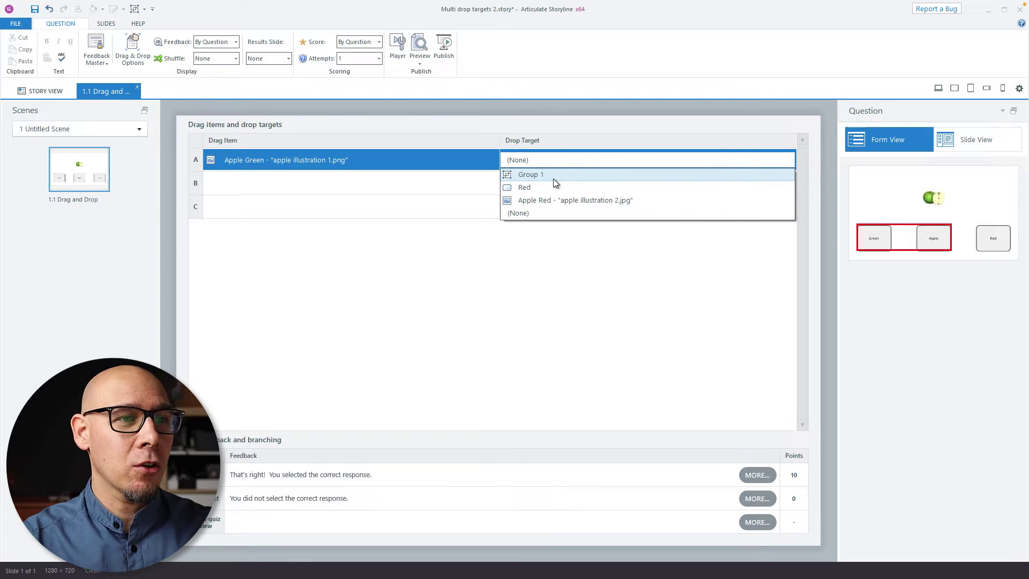
Set row A's drop target to Group 1 and row B's drop target to Red
{"action": "left_click", "coordinate": [554, 177]}
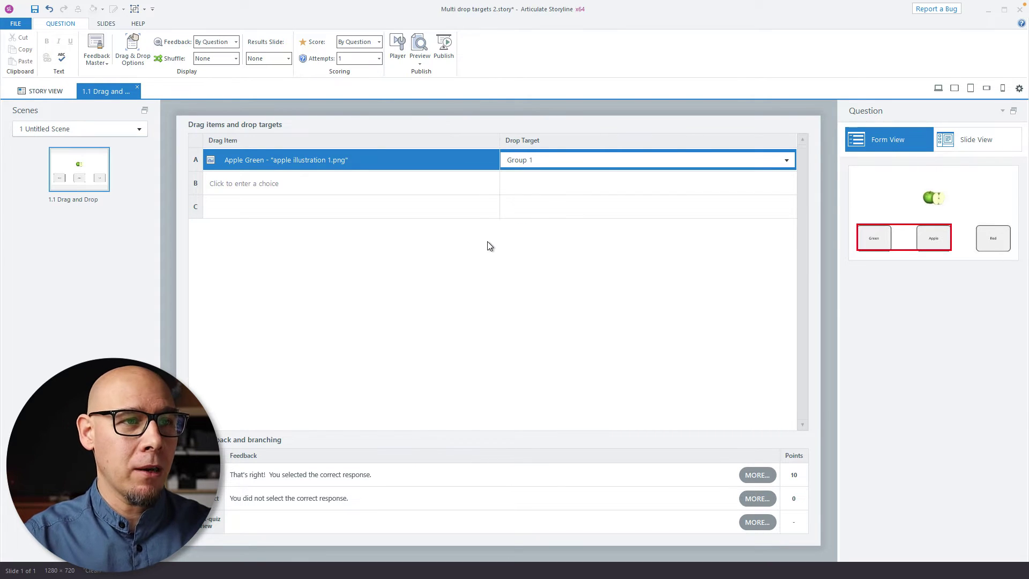
{"action": "left_click", "coordinate": [545, 185]}
{"action": "left_click", "coordinate": [545, 185]}
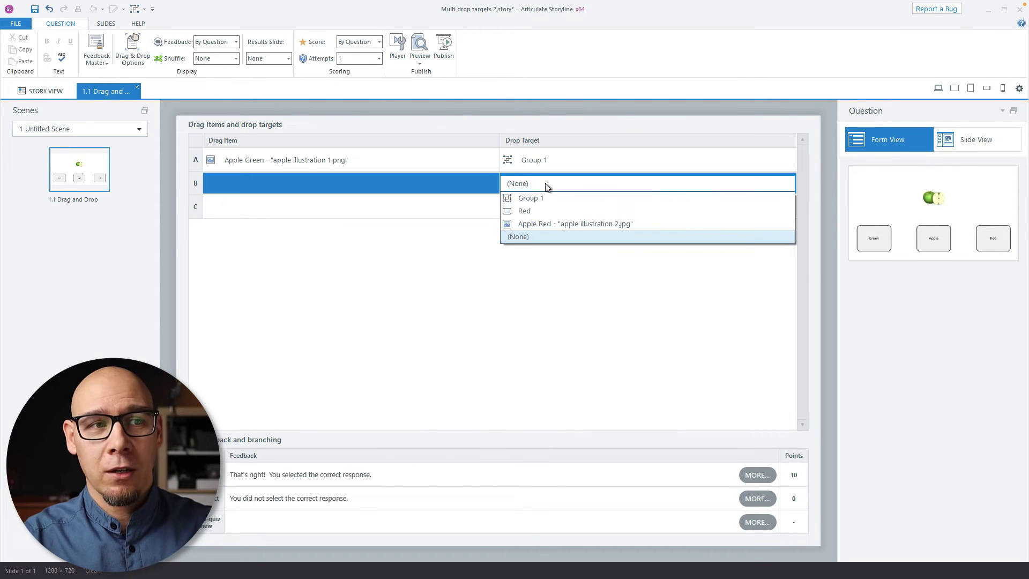
{"action": "left_click", "coordinate": [542, 211]}
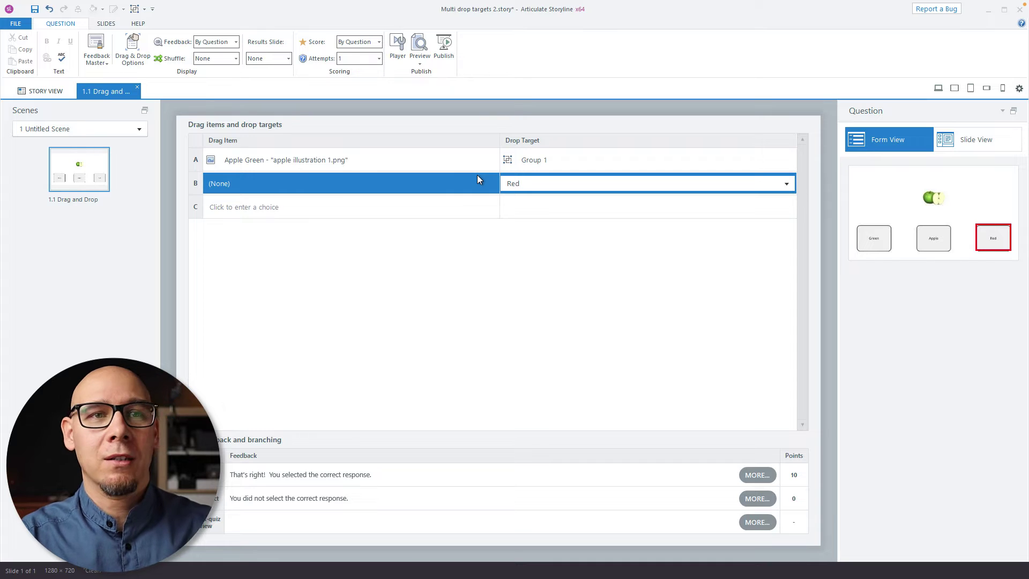
{"action": "left_click", "coordinate": [1007, 143]}
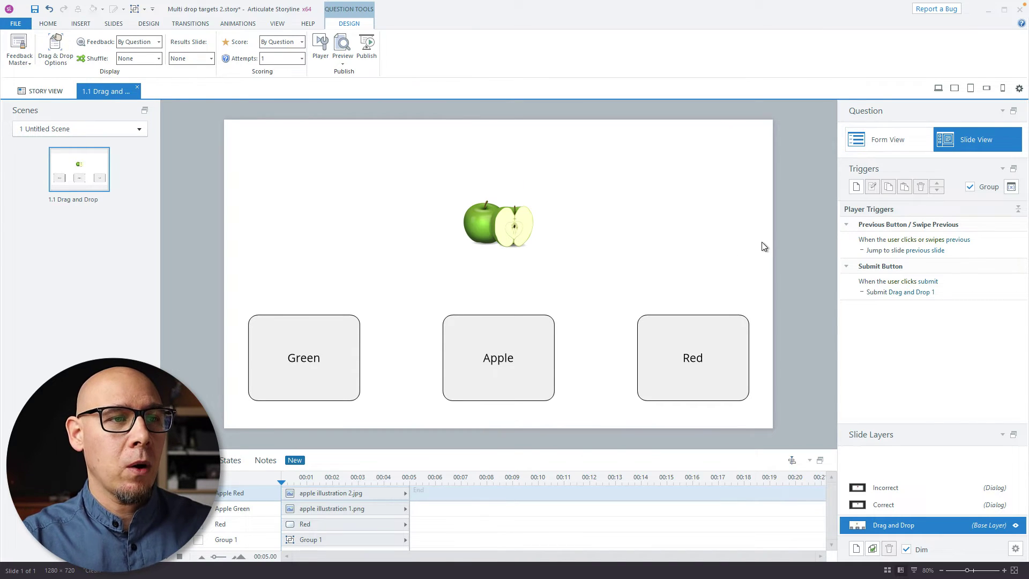
{"action": "left_click", "coordinate": [873, 146]}
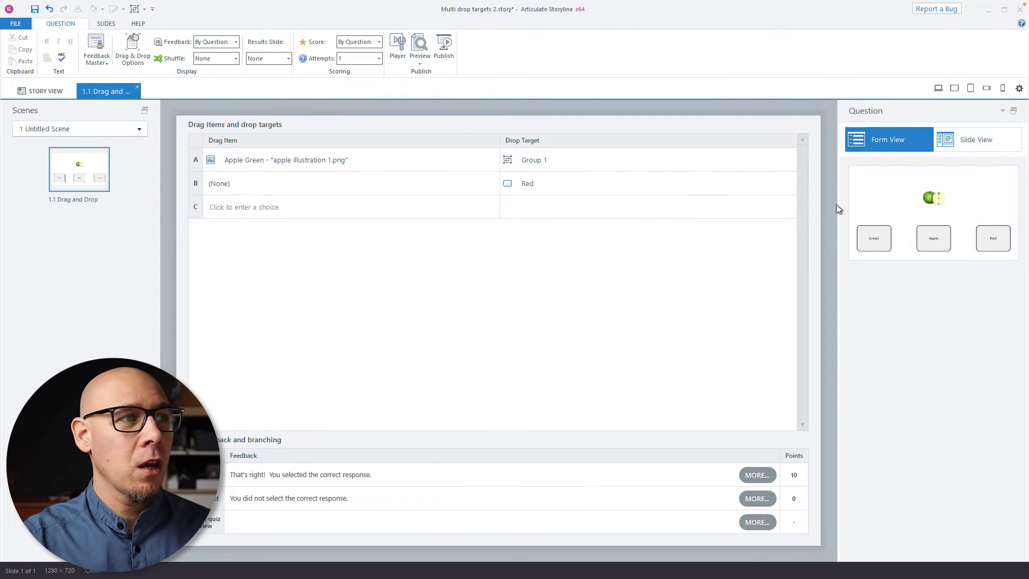
Set drag-and-drop options to Free snapping, return outside drops to start, and no delayed drop states
{"action": "left_click", "coordinate": [132, 49]}
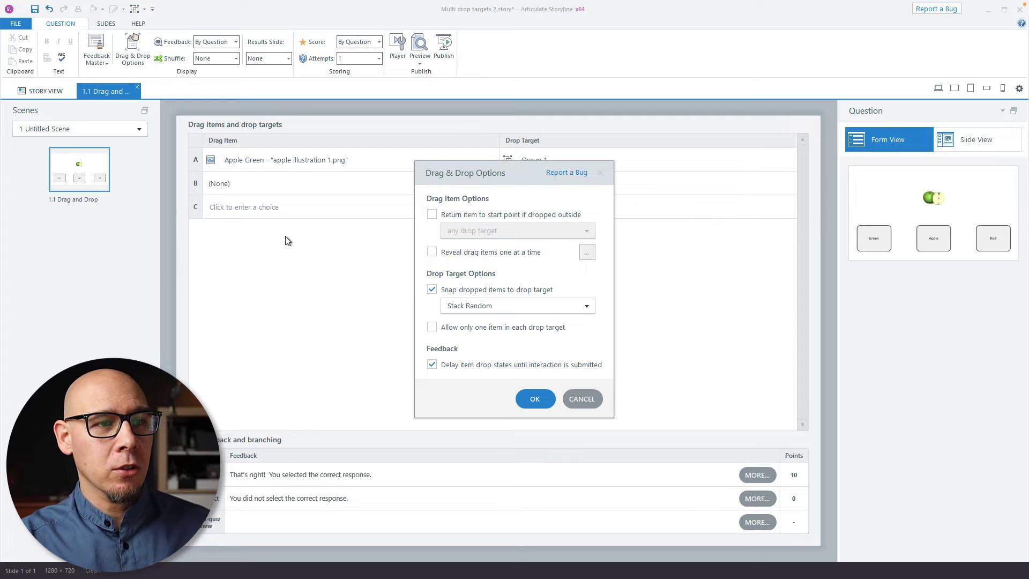
{"action": "left_click", "coordinate": [508, 308]}
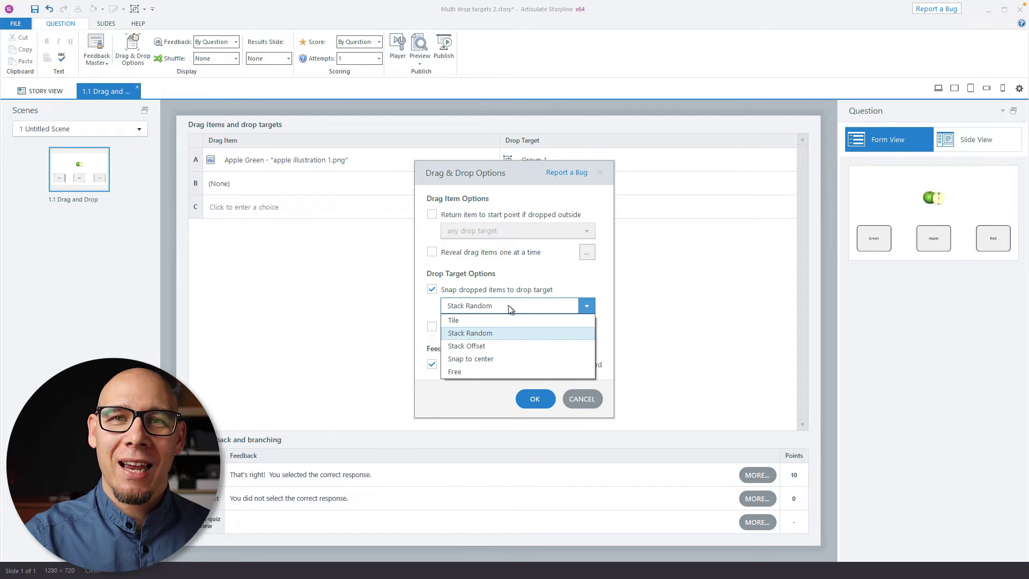
{"action": "left_click", "coordinate": [461, 370]}
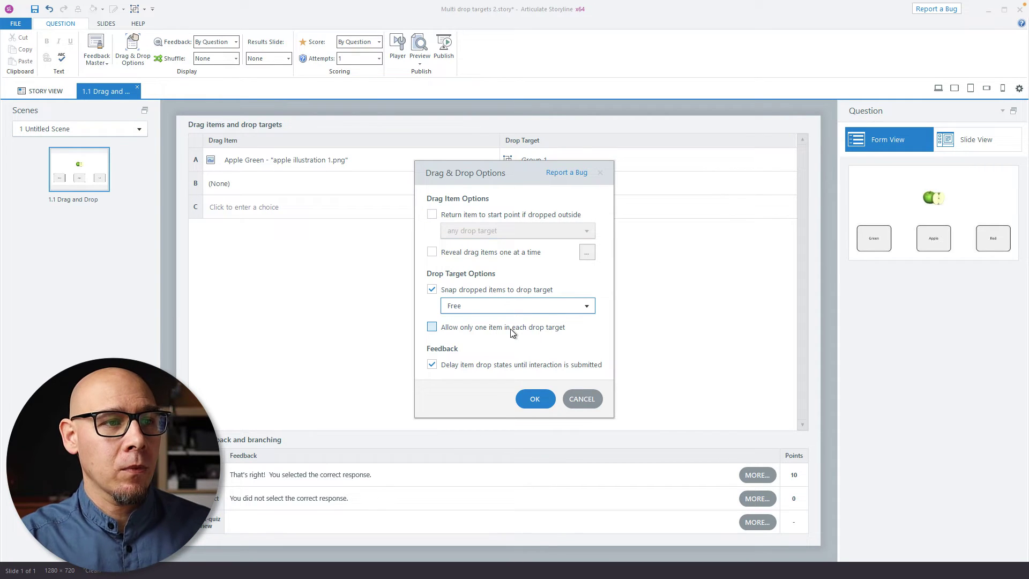
{"action": "left_click", "coordinate": [470, 216]}
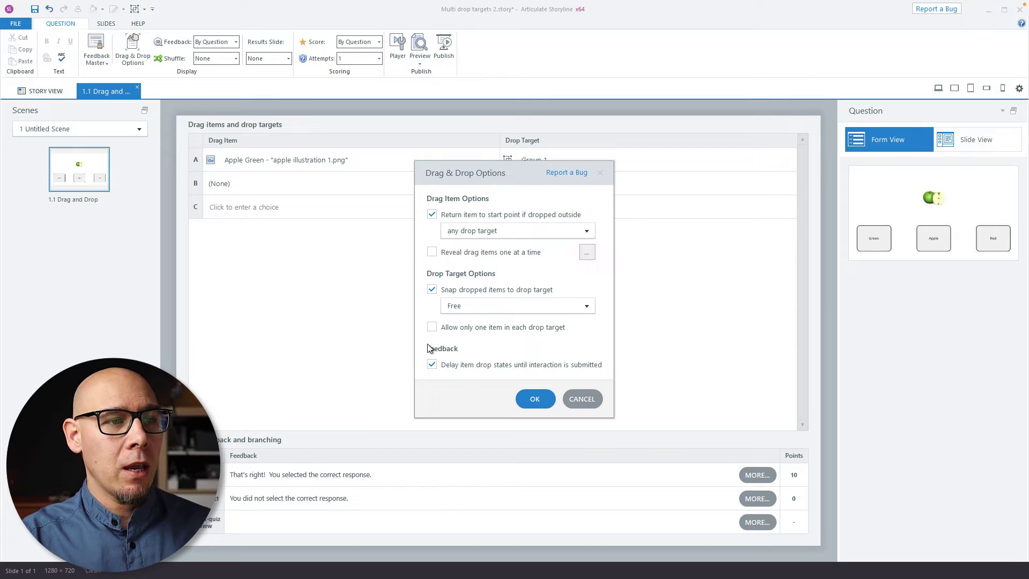
{"action": "left_click", "coordinate": [455, 369]}
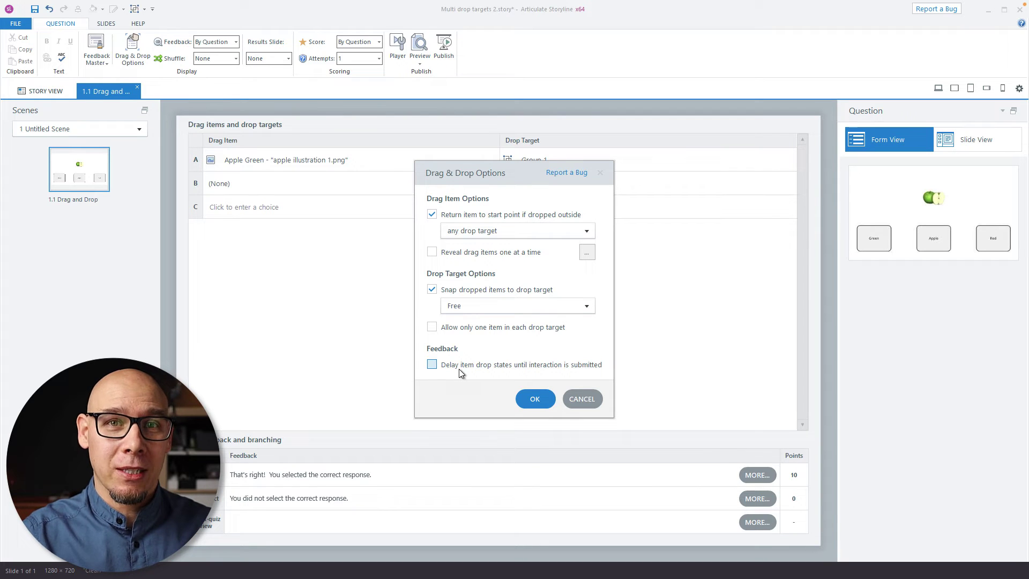
{"action": "left_click", "coordinate": [523, 400]}
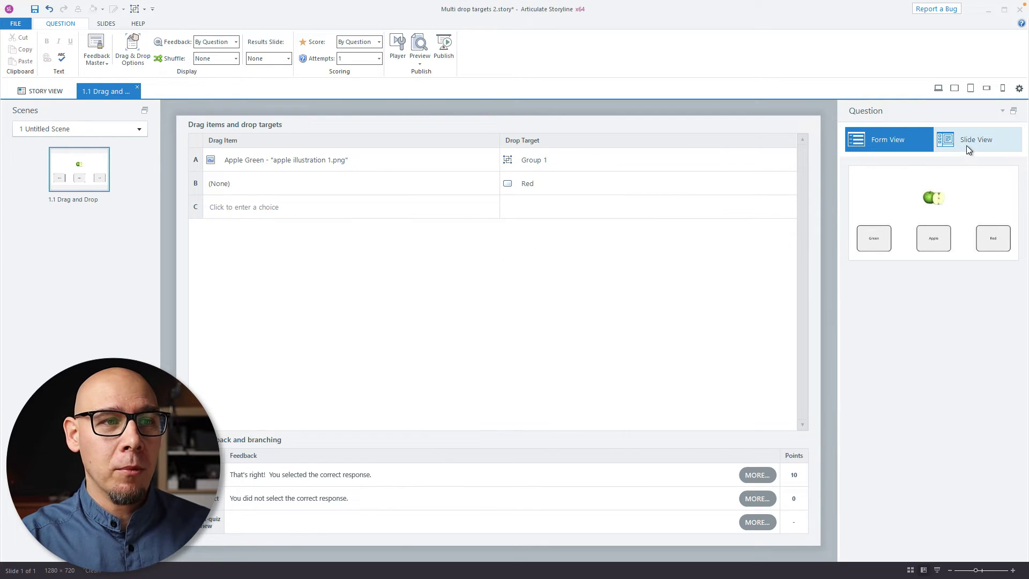
{"action": "left_click", "coordinate": [966, 146]}
Preview the slide and test dropping the apple on Red, empty space, between the boxes, then Green
{"action": "key", "text": "F12"}
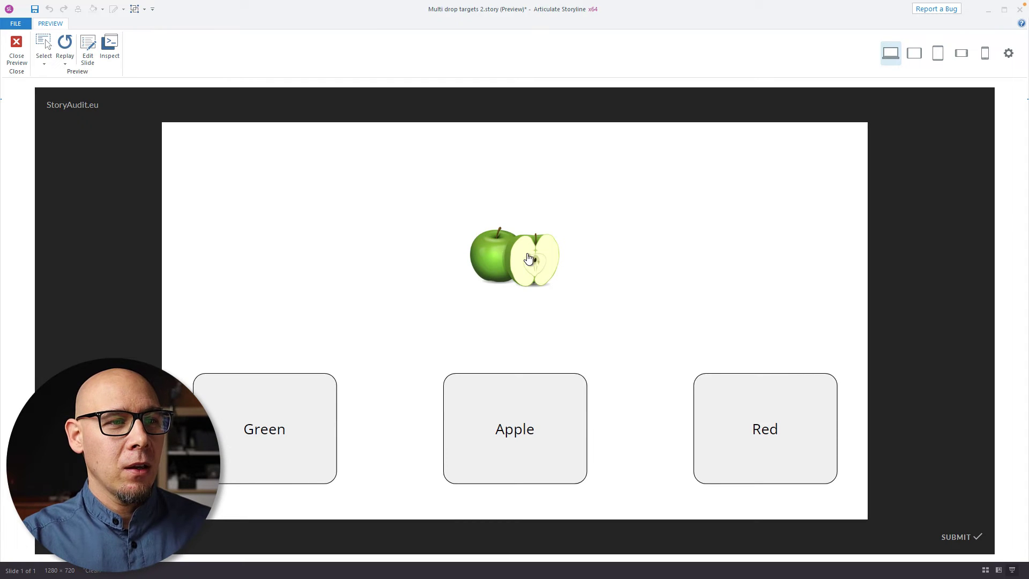
{"action": "left_click_drag", "start_coordinate": [528, 259], "coordinate": [789, 428]}
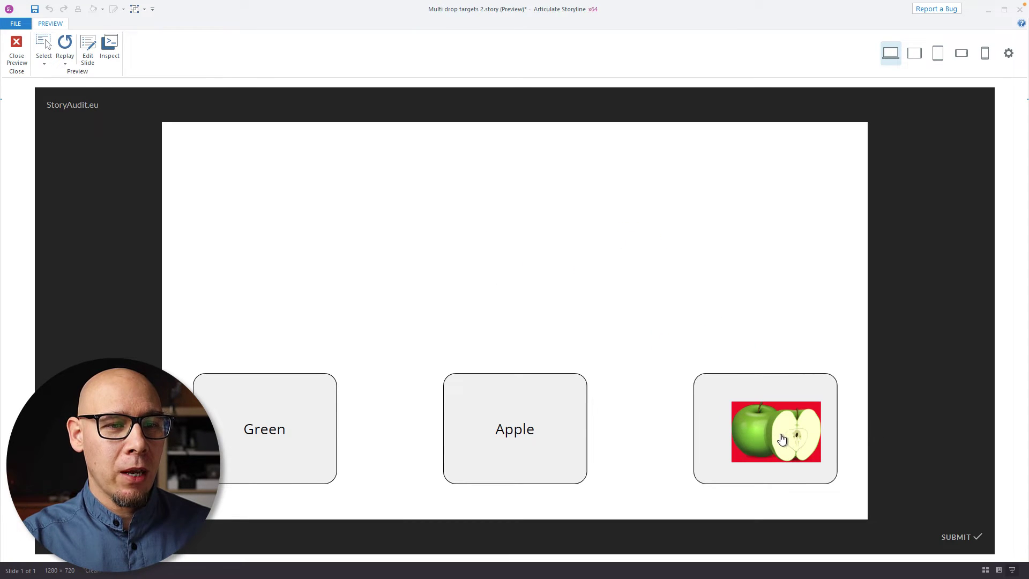
{"action": "left_click_drag", "start_coordinate": [776, 435], "coordinate": [792, 331]}
{"action": "left_click_drag", "start_coordinate": [525, 273], "coordinate": [476, 260]}
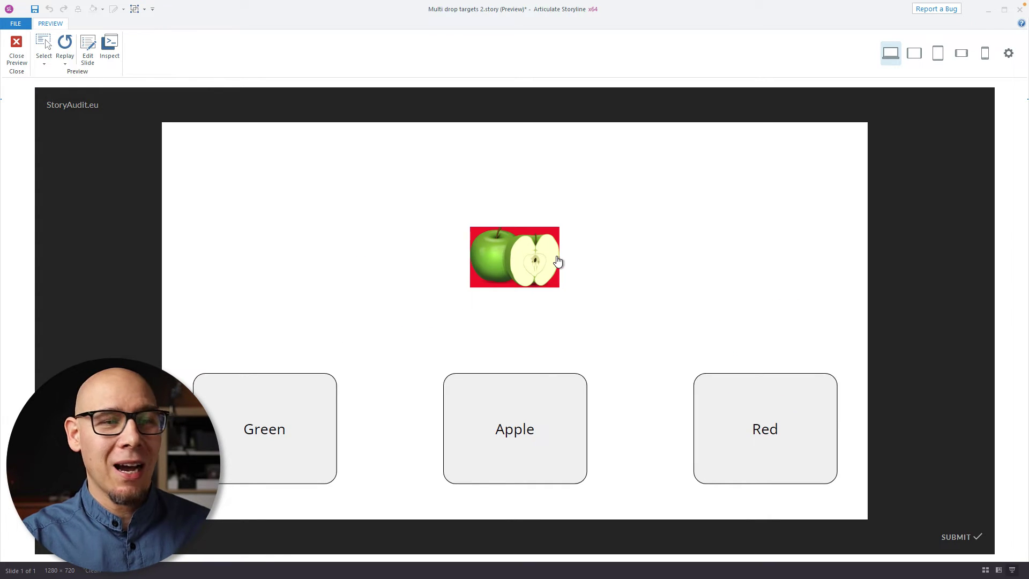
{"action": "left_click_drag", "start_coordinate": [557, 261], "coordinate": [429, 425]}
{"action": "left_click_drag", "start_coordinate": [545, 243], "coordinate": [404, 420]}
{"action": "left_click_drag", "start_coordinate": [535, 249], "coordinate": [273, 424]}
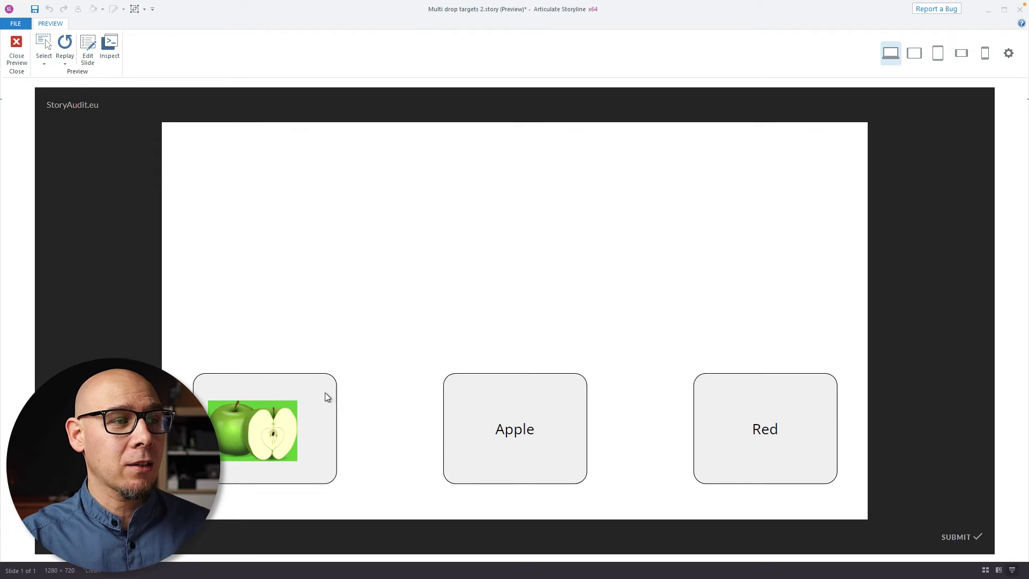
In preview, drop the apple on the Apple and Green boxes, then return it to the centre
{"action": "left_click_drag", "start_coordinate": [279, 428], "coordinate": [338, 380]}
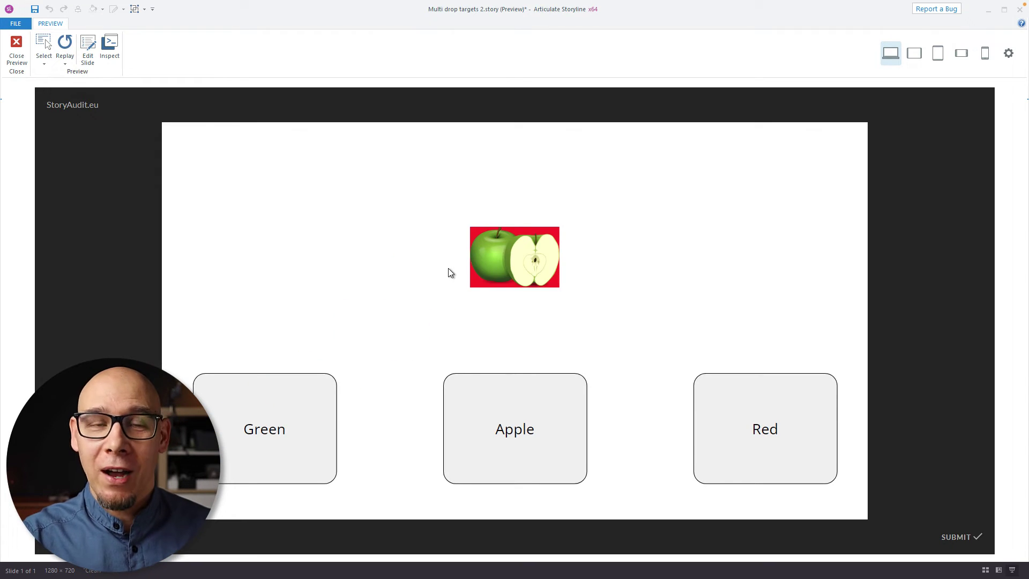
{"action": "left_click_drag", "start_coordinate": [508, 249], "coordinate": [286, 432]}
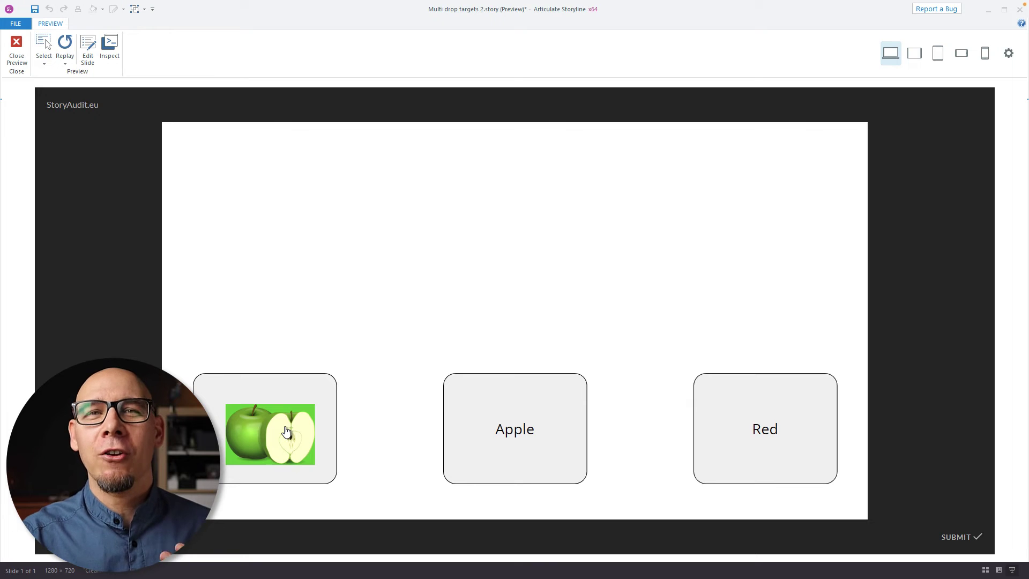
{"action": "mouse_move", "coordinate": [287, 432]}
{"action": "left_mouse_down"}
{"action": "mouse_move", "coordinate": [306, 408]}
{"action": "mouse_move", "coordinate": [278, 427]}
{"action": "left_mouse_up"}
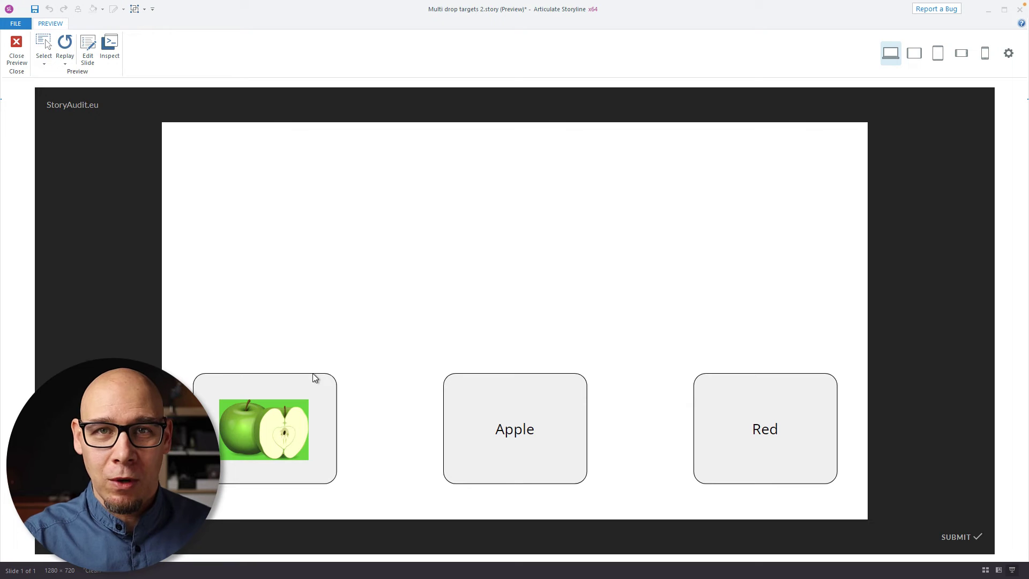
{"action": "left_click_drag", "start_coordinate": [273, 433], "coordinate": [497, 261]}
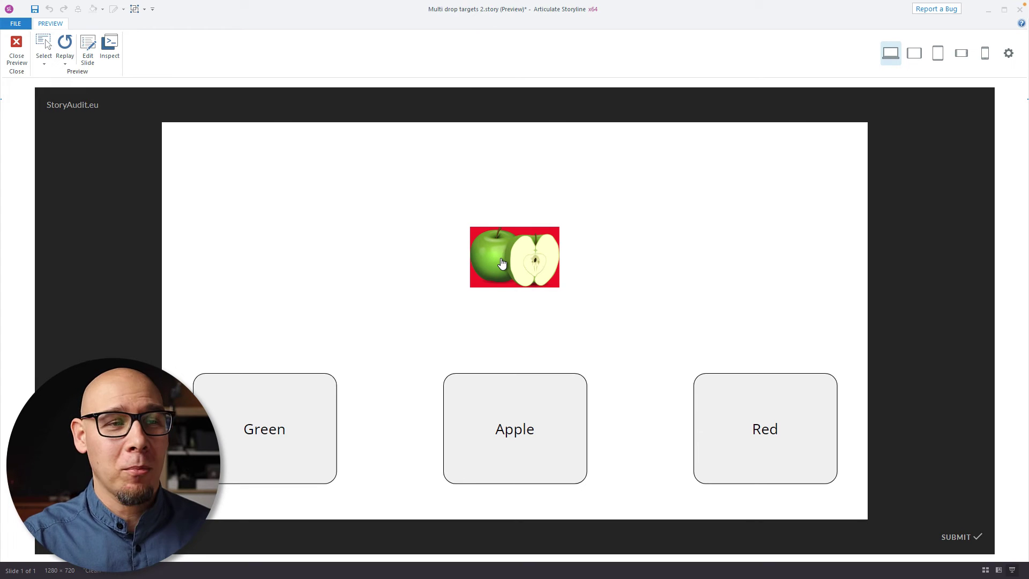
{"action": "mouse_move", "coordinate": [528, 258]}
{"action": "left_mouse_down"}
{"action": "mouse_move", "coordinate": [526, 423]}
{"action": "mouse_move", "coordinate": [535, 422]}
{"action": "mouse_move", "coordinate": [285, 432]}
{"action": "mouse_move", "coordinate": [523, 427]}
{"action": "mouse_move", "coordinate": [753, 442]}
{"action": "mouse_move", "coordinate": [701, 349]}
{"action": "mouse_move", "coordinate": [532, 268]}
{"action": "left_mouse_up"}
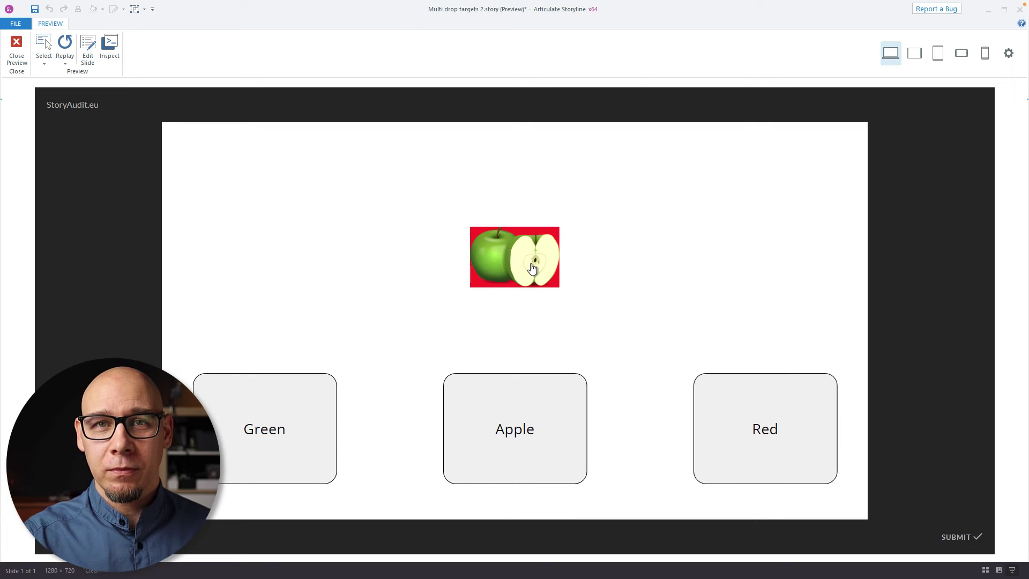